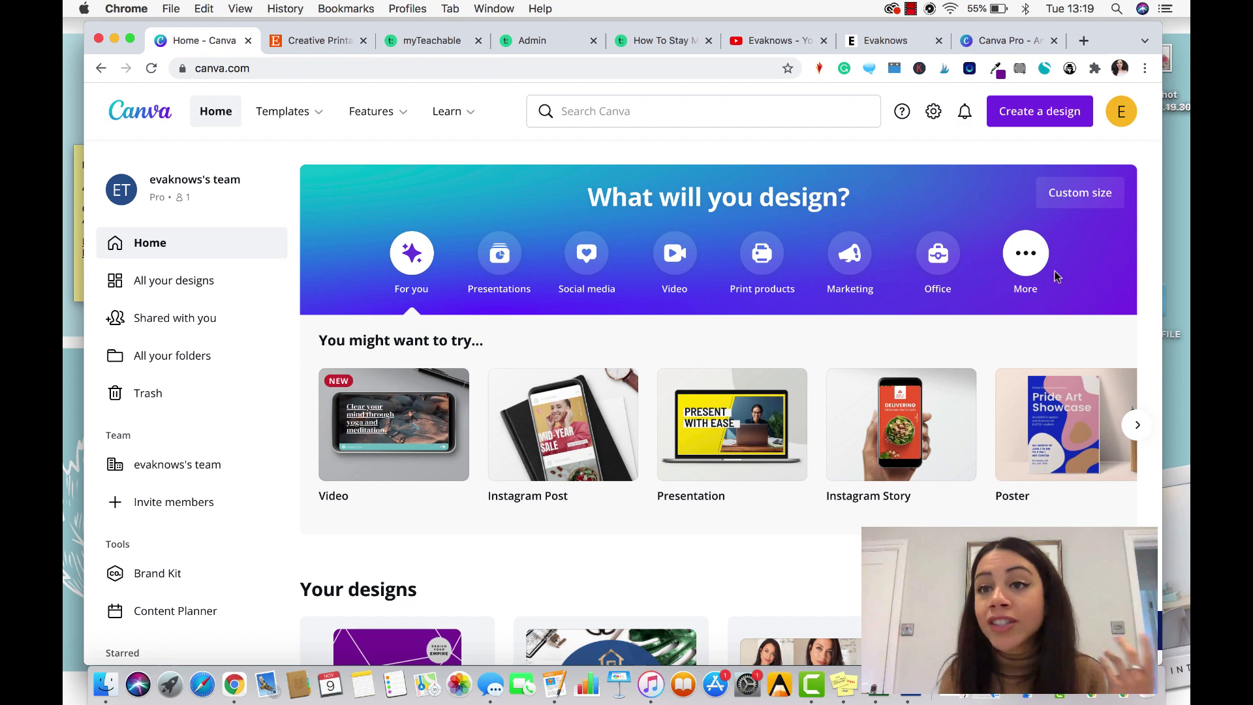
# - View the Canva Pro page and examine the suggested design types and existing designs on the Canva home page
pyautogui.click(997, 44)
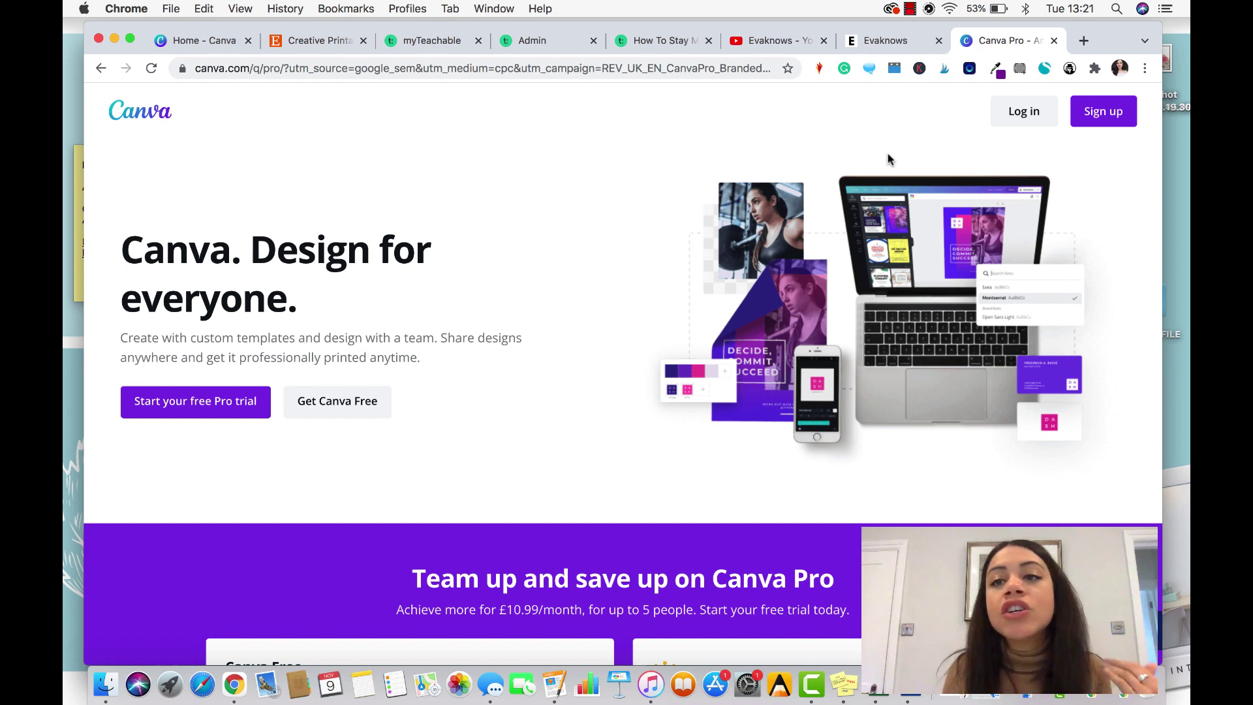
pyautogui.click(163, 43)
pyautogui.moveTo(366, 187)
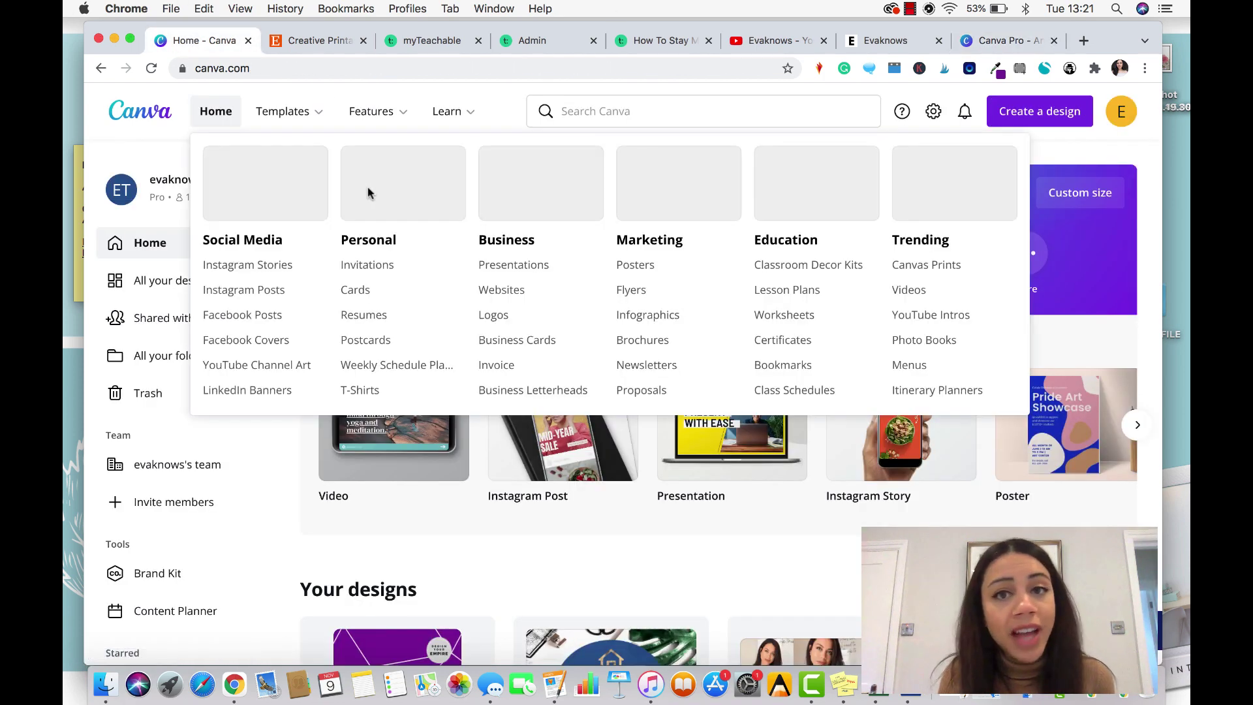
pyautogui.scroll(-3, 310, 550)
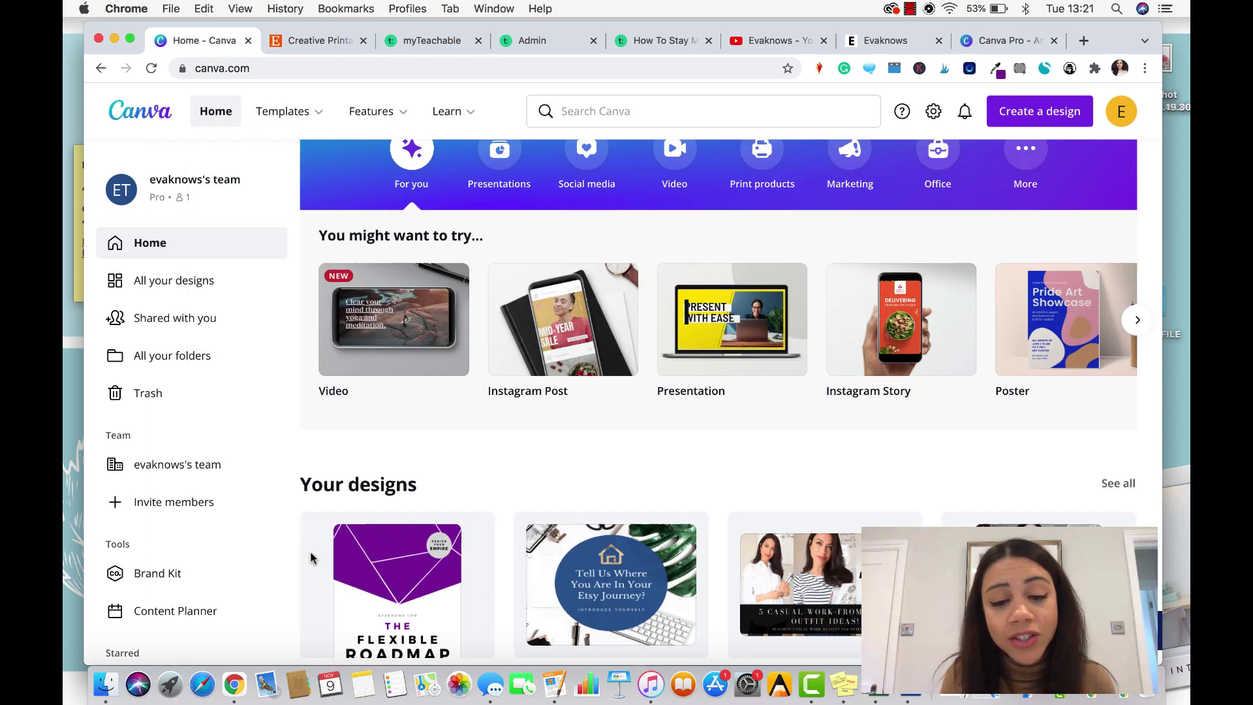
pyautogui.scroll(-5, 311, 551)
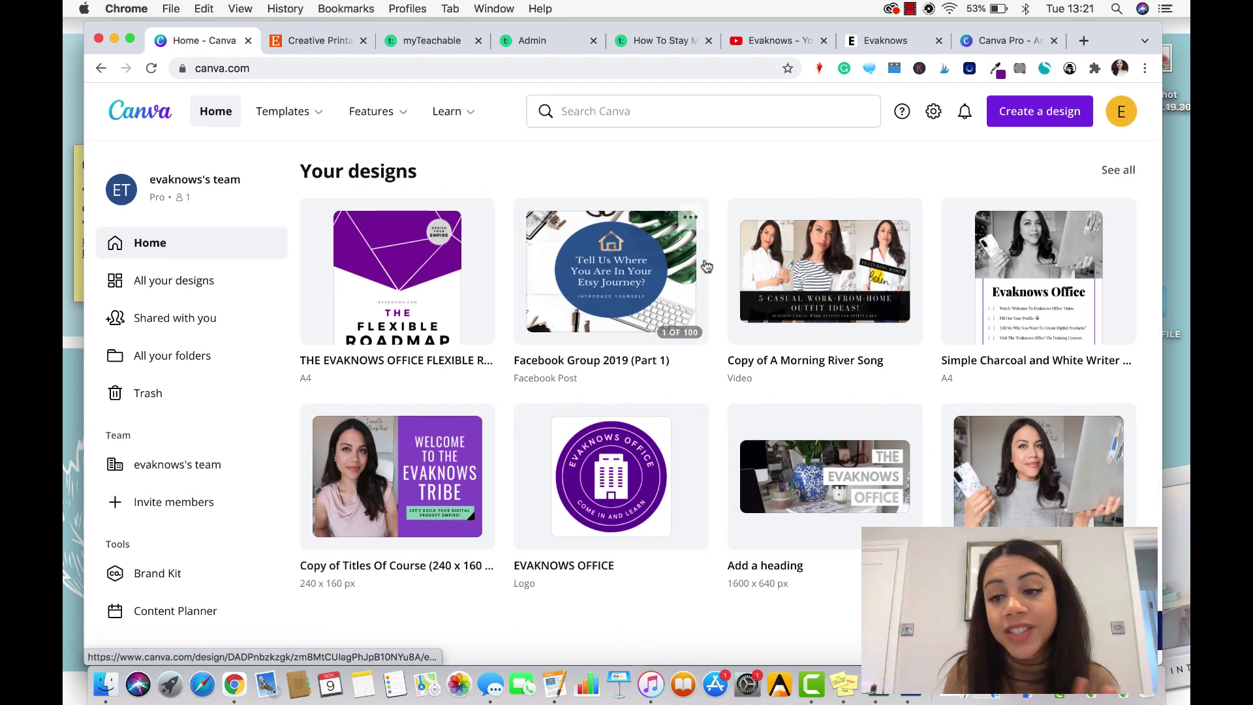
pyautogui.scroll(1, 706, 266)
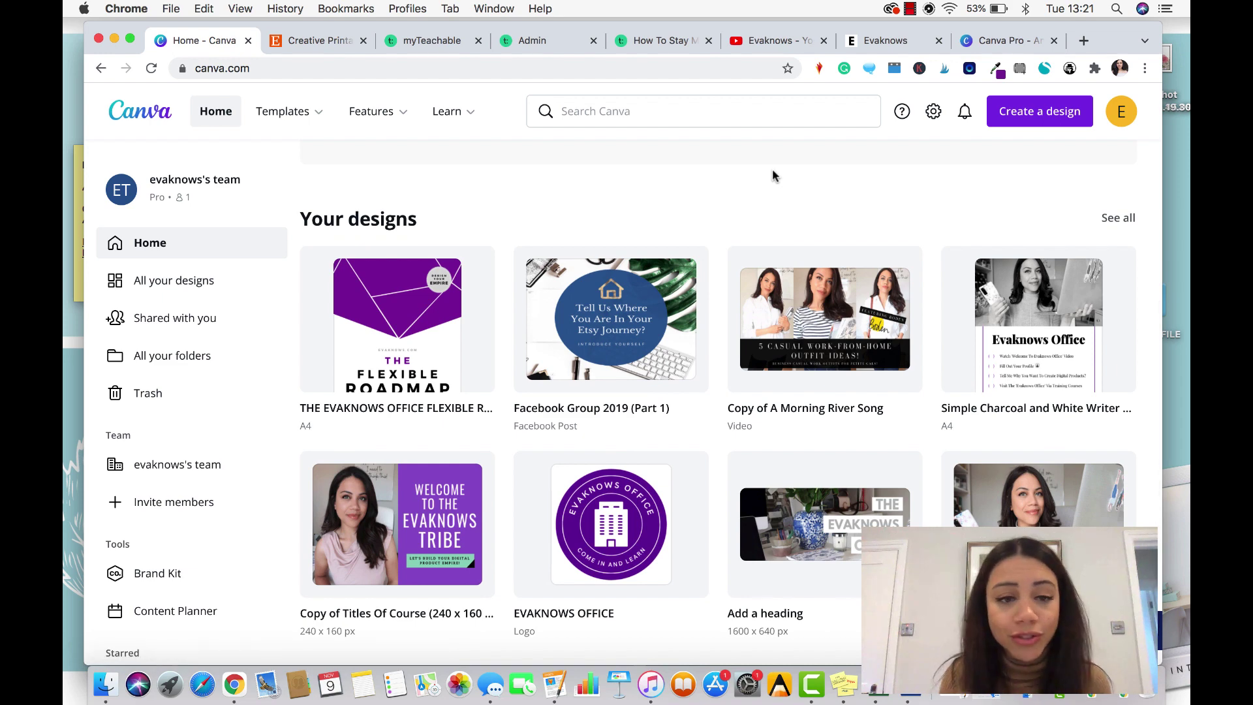
pyautogui.scroll(8, 773, 172)
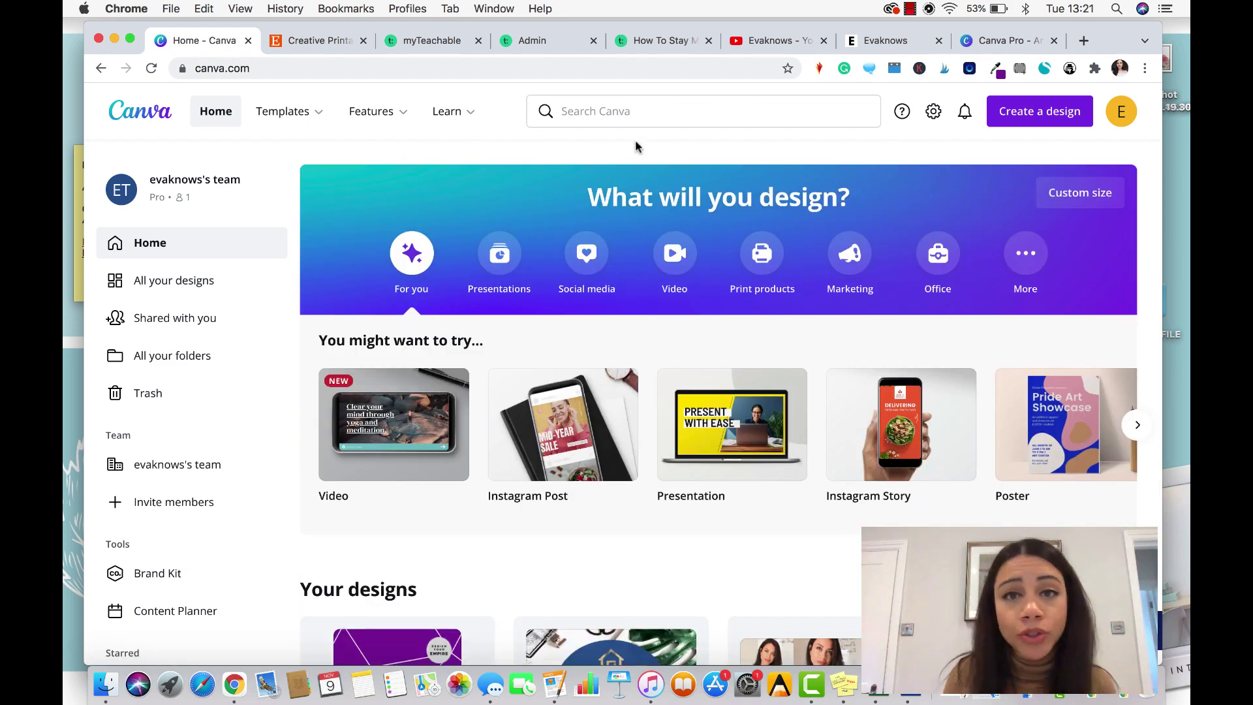
# - Create a blank Checklist design from the suggested design types on the Canva home page
pyautogui.scroll(-2, 564, 394)
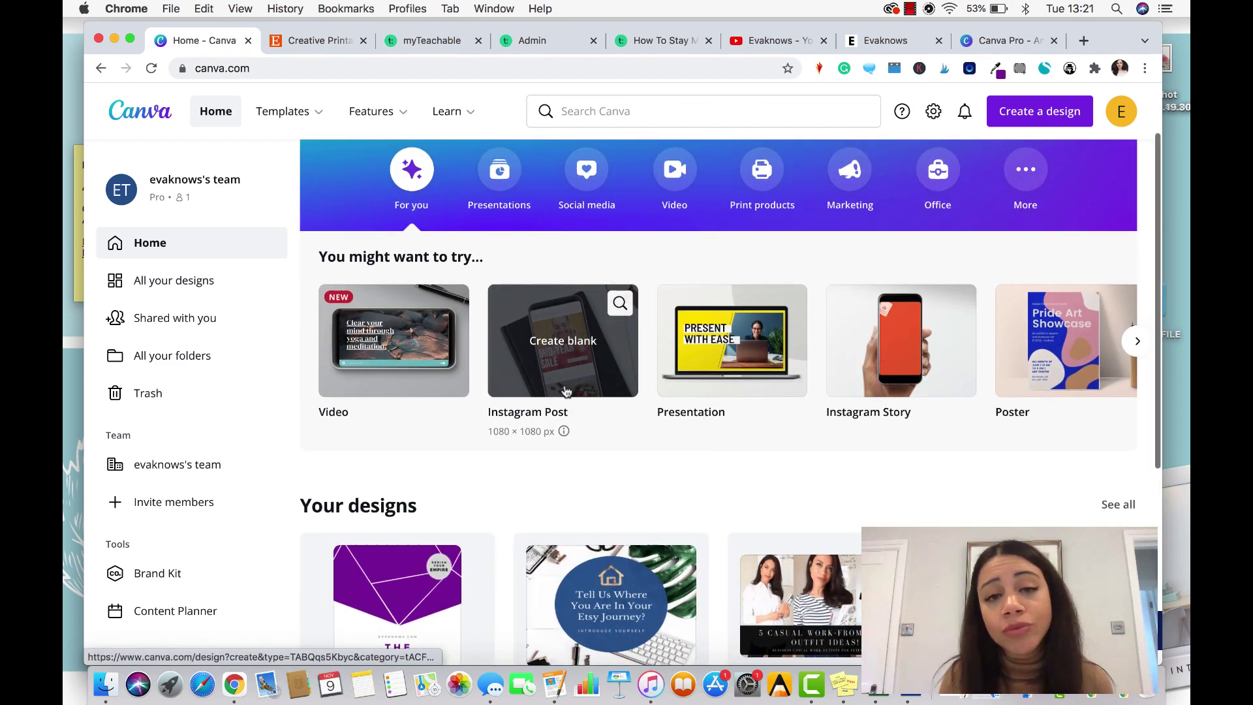
pyautogui.scroll(1, 564, 398)
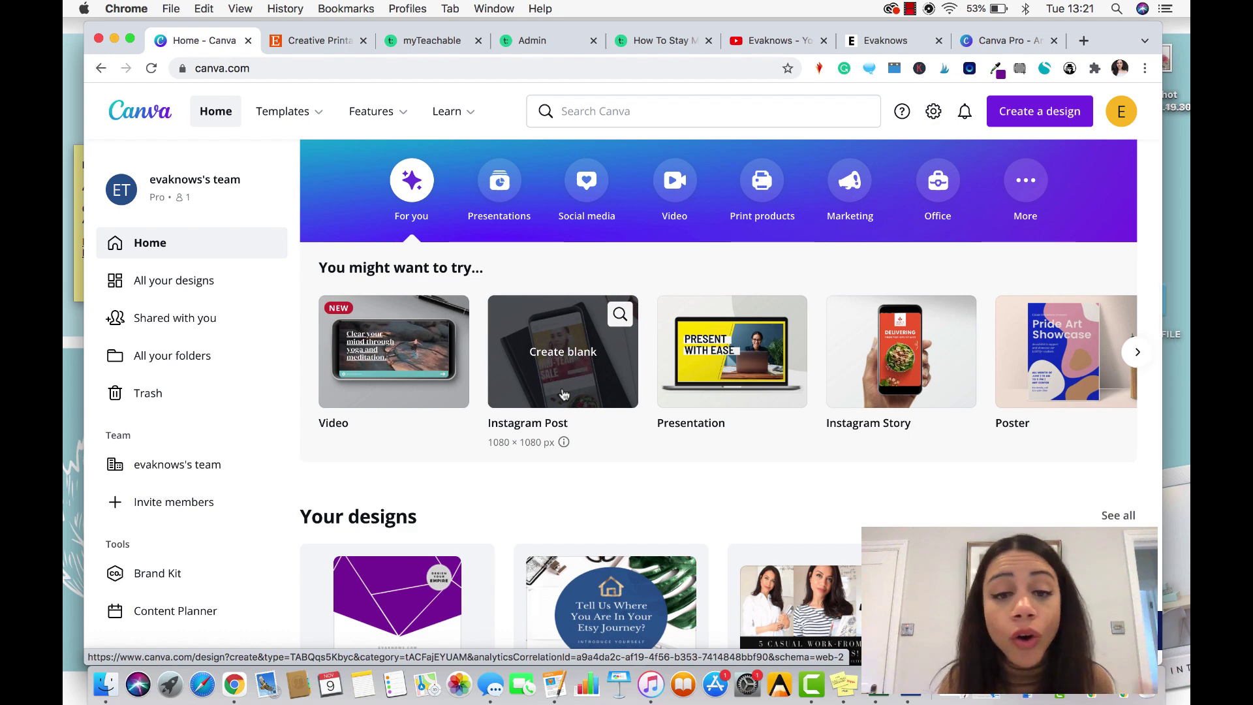
pyautogui.scroll(2, 542, 509)
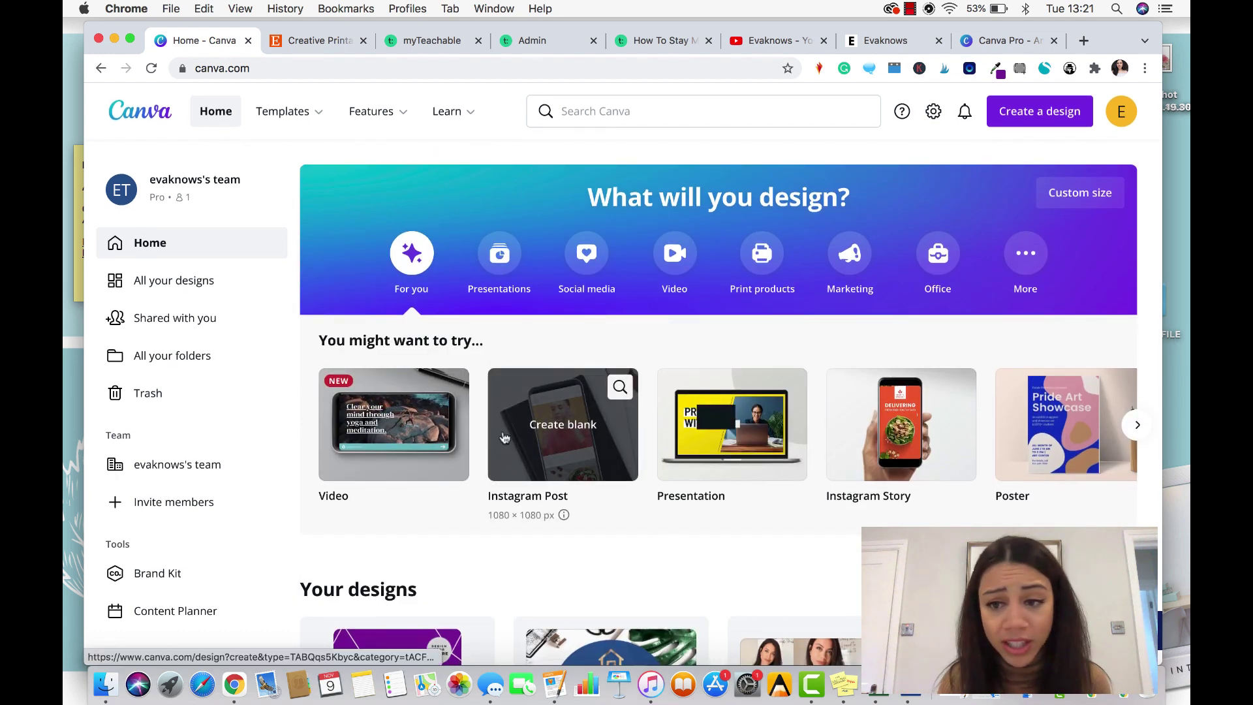
pyautogui.click(1137, 425)
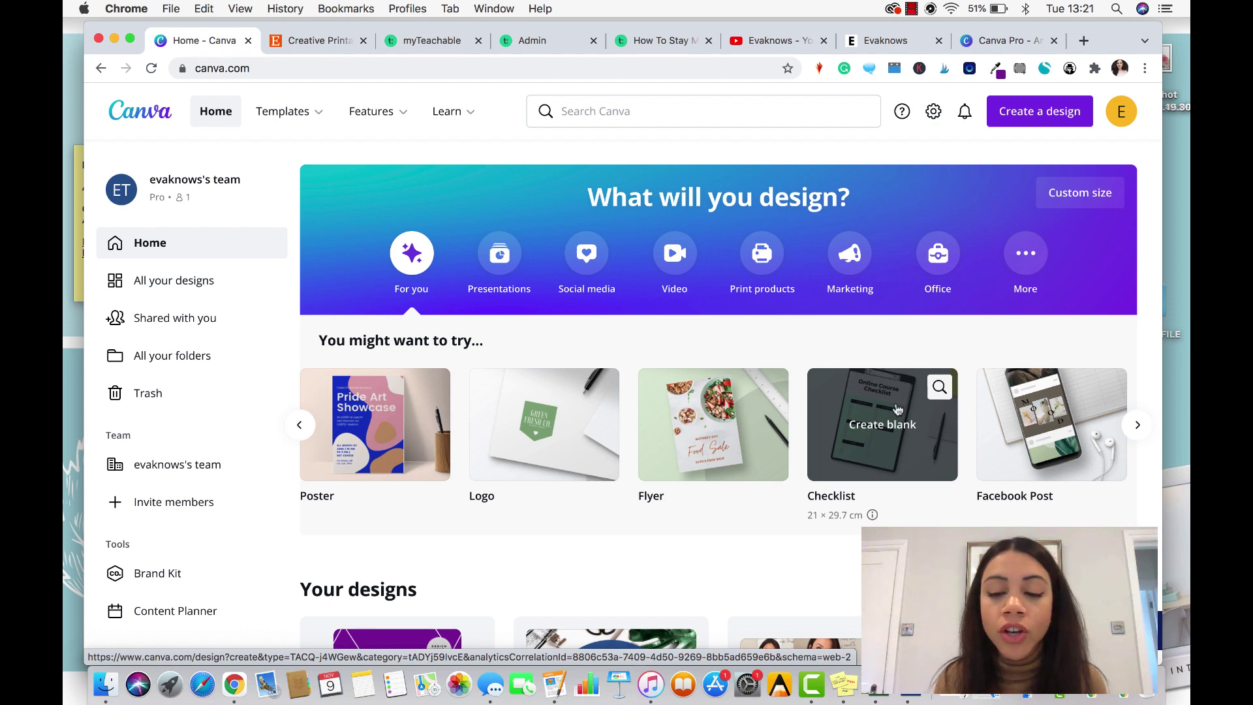
pyautogui.click(887, 426)
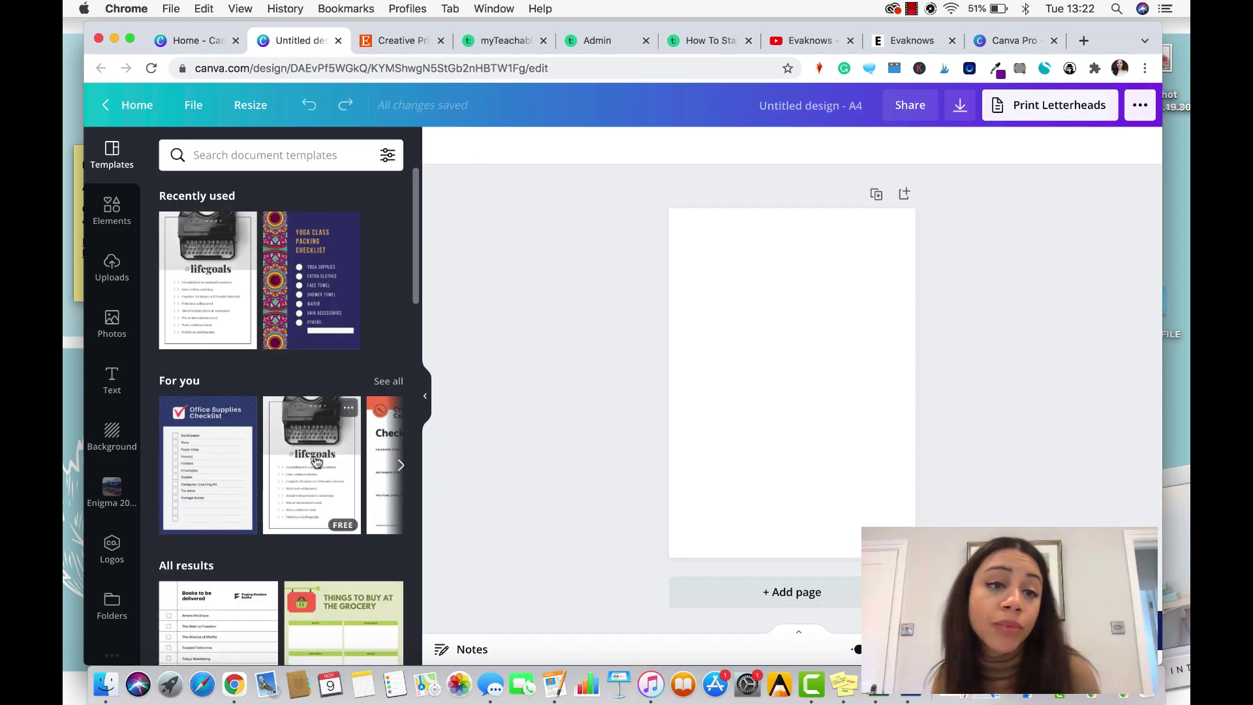
# - Apply the free #lifegoals typewriter checklist template to the blank page and select its background
pyautogui.scroll(-2, 317, 453)
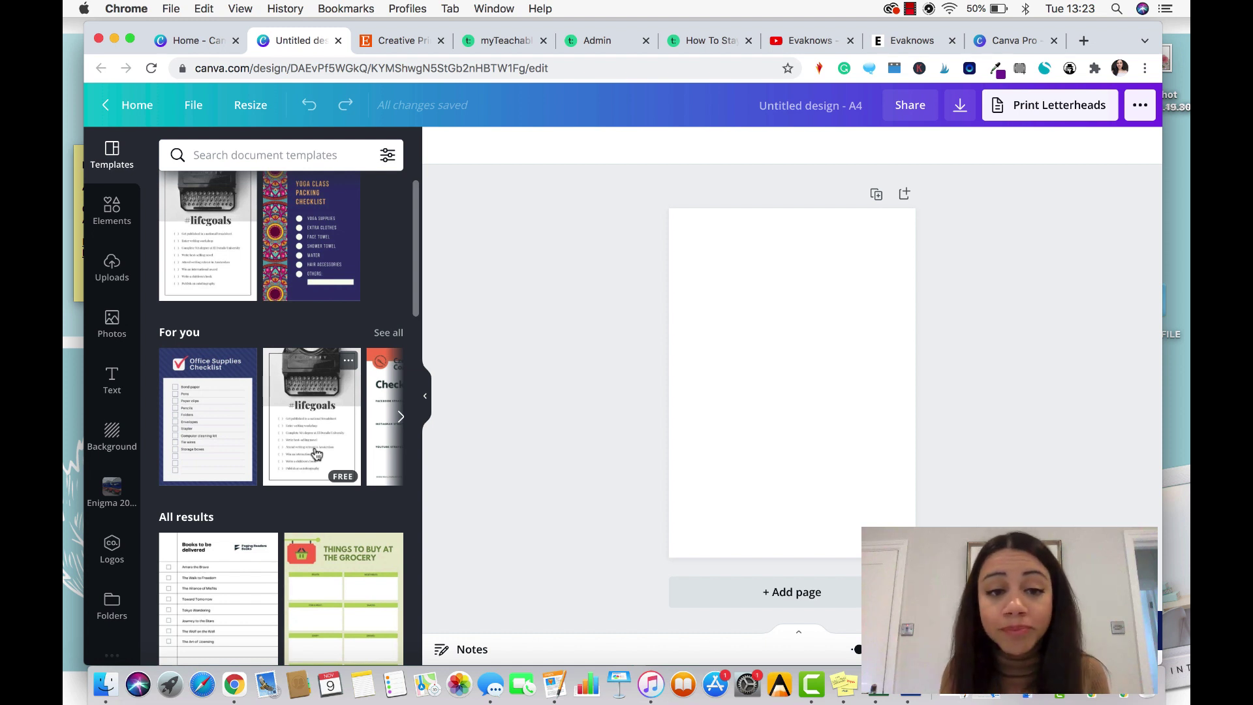
pyautogui.scroll(-2, 317, 453)
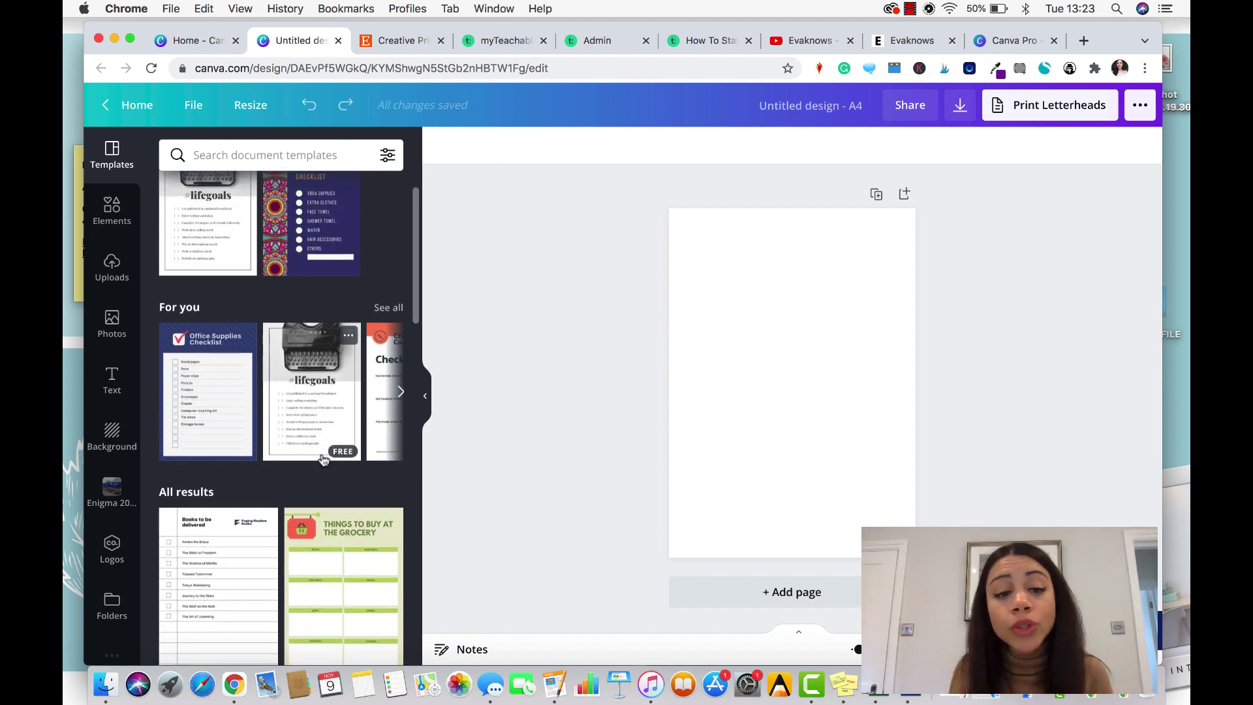
pyautogui.scroll(-5, 318, 560)
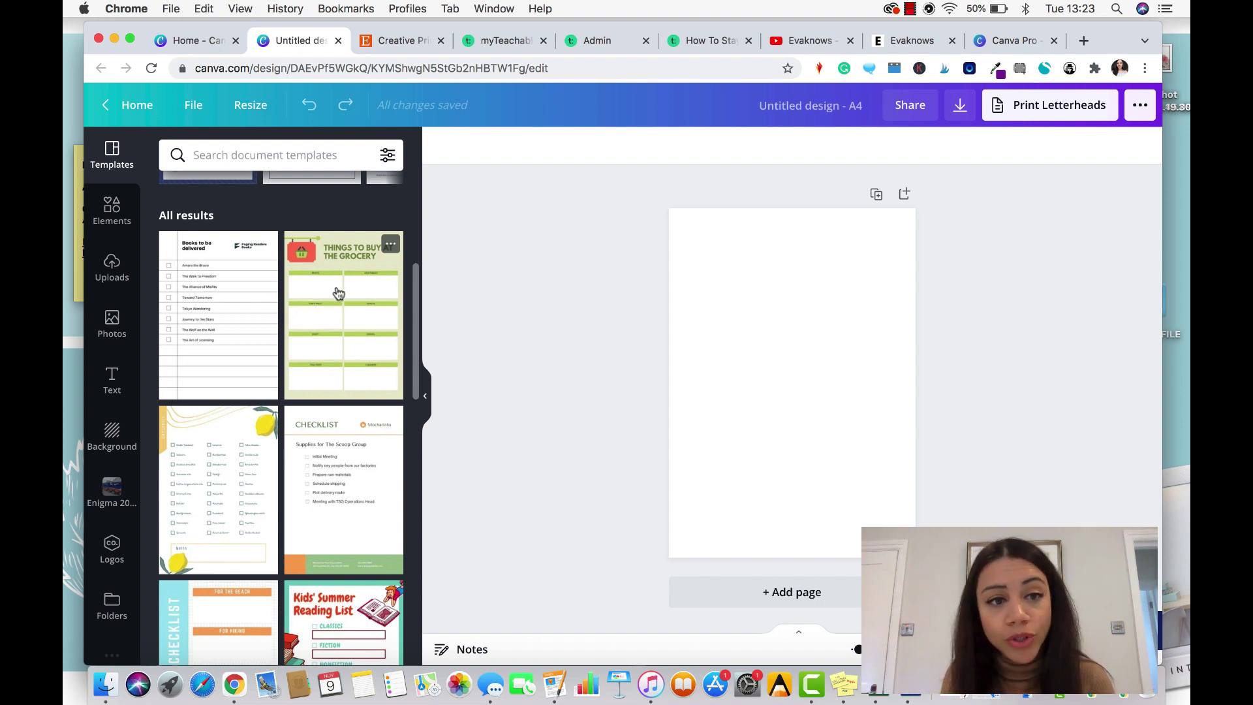
pyautogui.scroll(3, 338, 292)
pyautogui.click(323, 335)
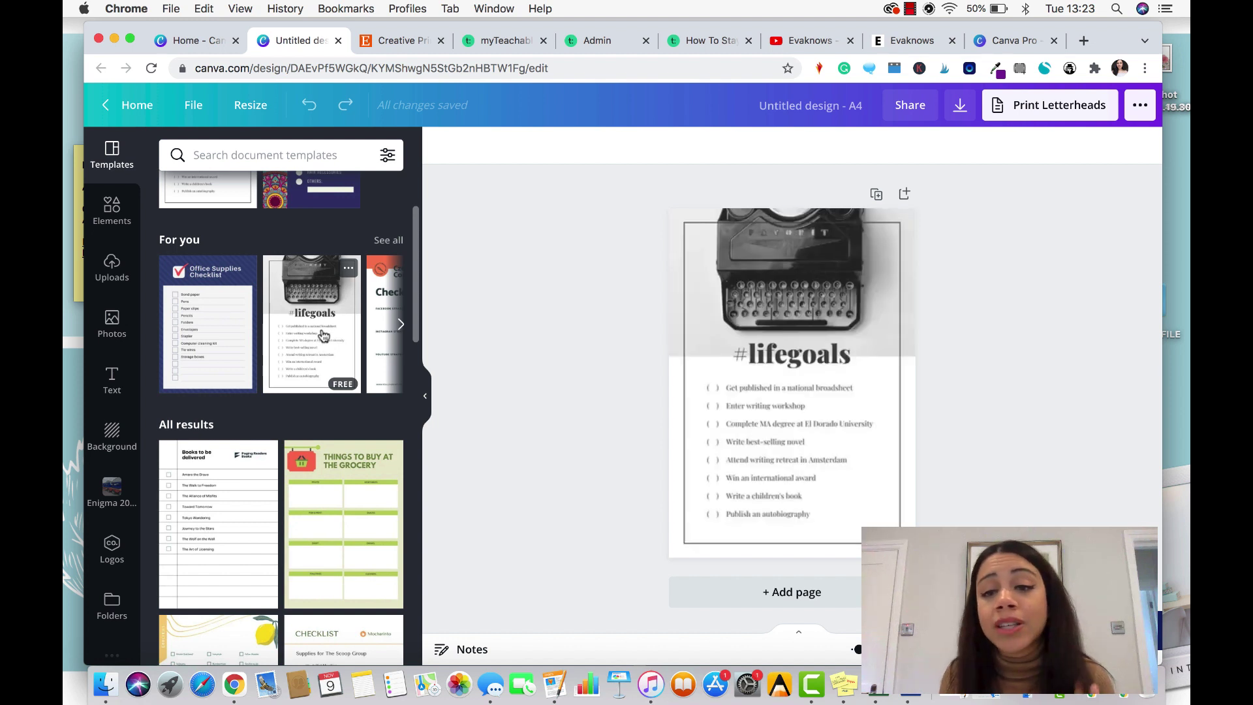
pyautogui.click(805, 279)
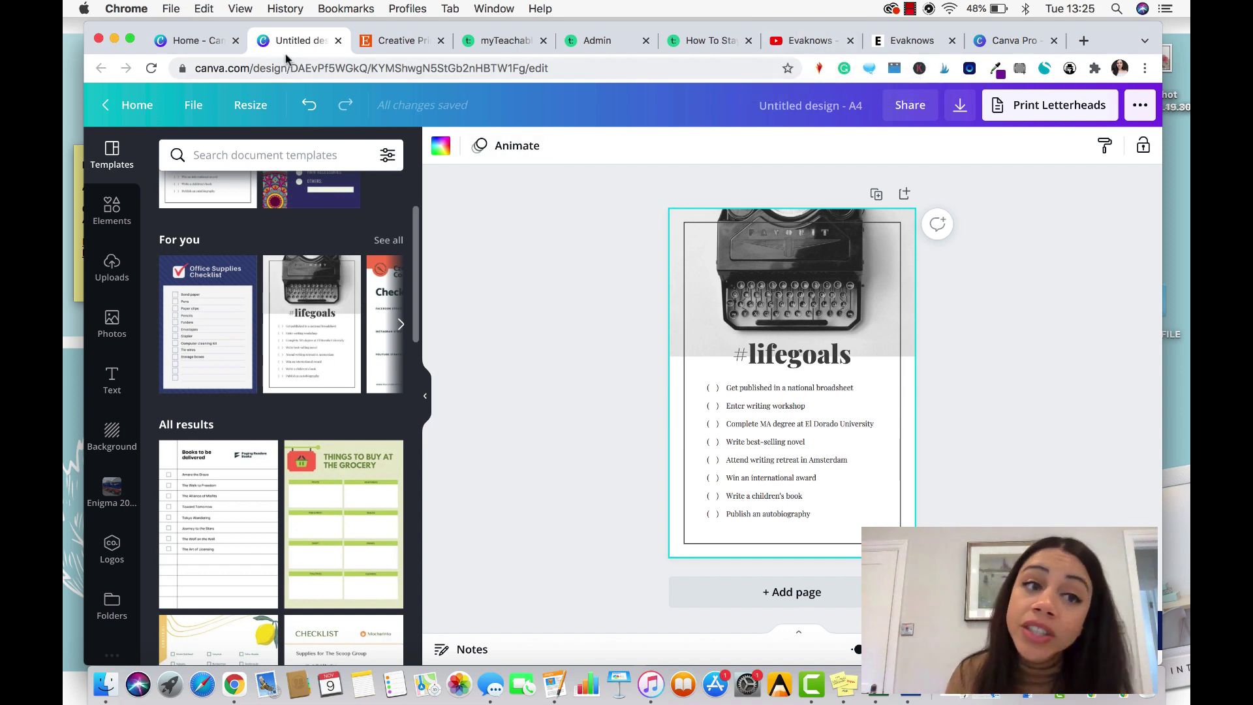
# - Return to the Canva home page and look over the existing designs under Your designs
pyautogui.click(131, 105)
pyautogui.scroll(-5, 382, 437)
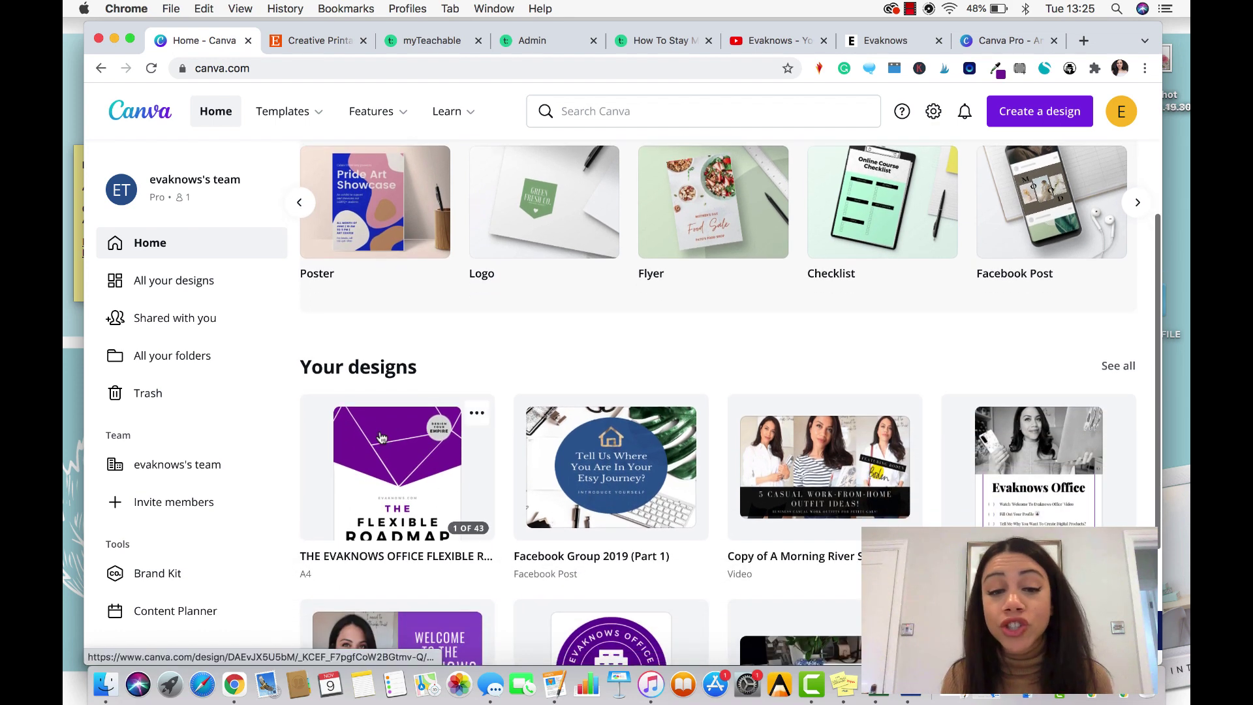
pyautogui.scroll(-1, 381, 437)
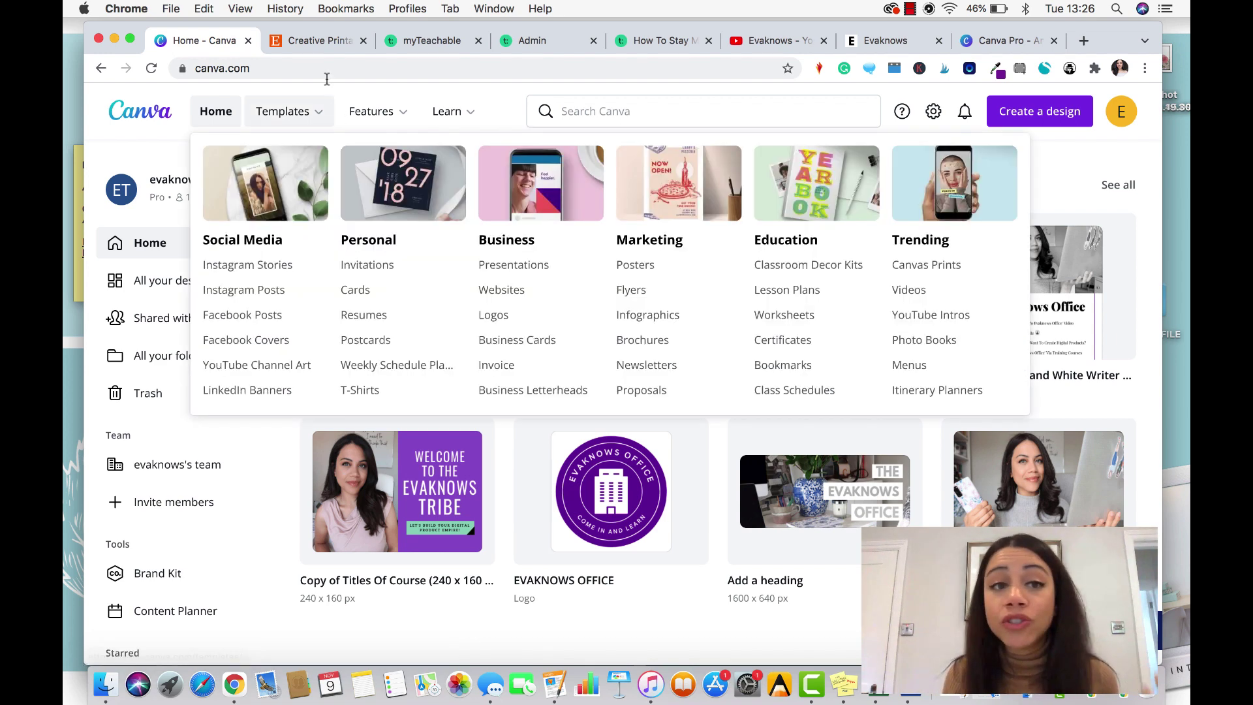
# - Switch to the IKnowimPerfectPrints Etsy shop, examine its planner, workbook and wall art listings, and return to the Canva home page
pyautogui.click(325, 45)
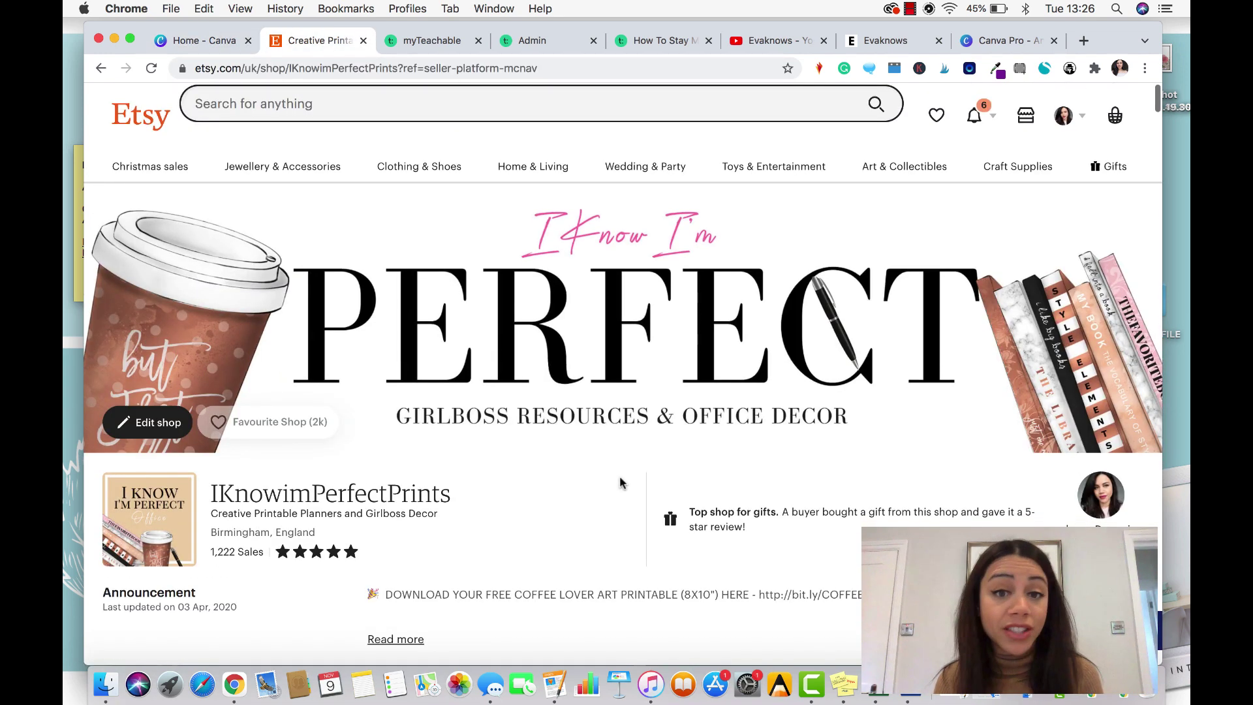
pyautogui.scroll(-2, 620, 483)
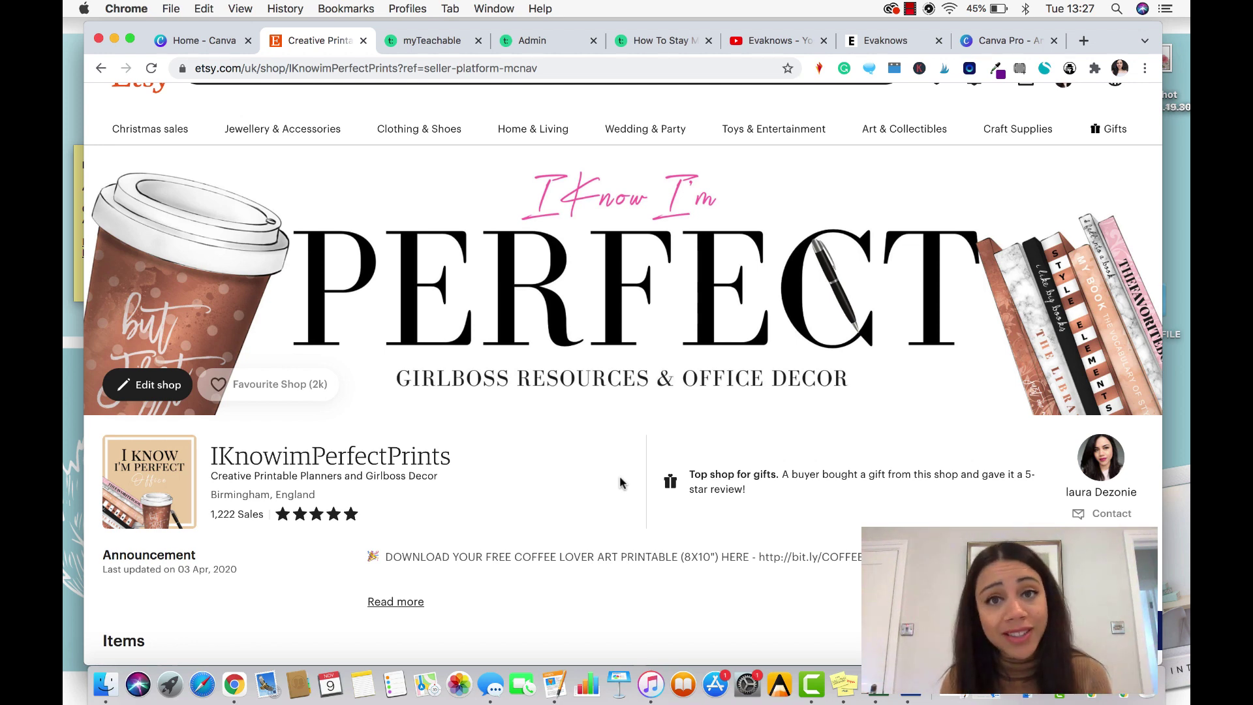
pyautogui.scroll(-5, 620, 482)
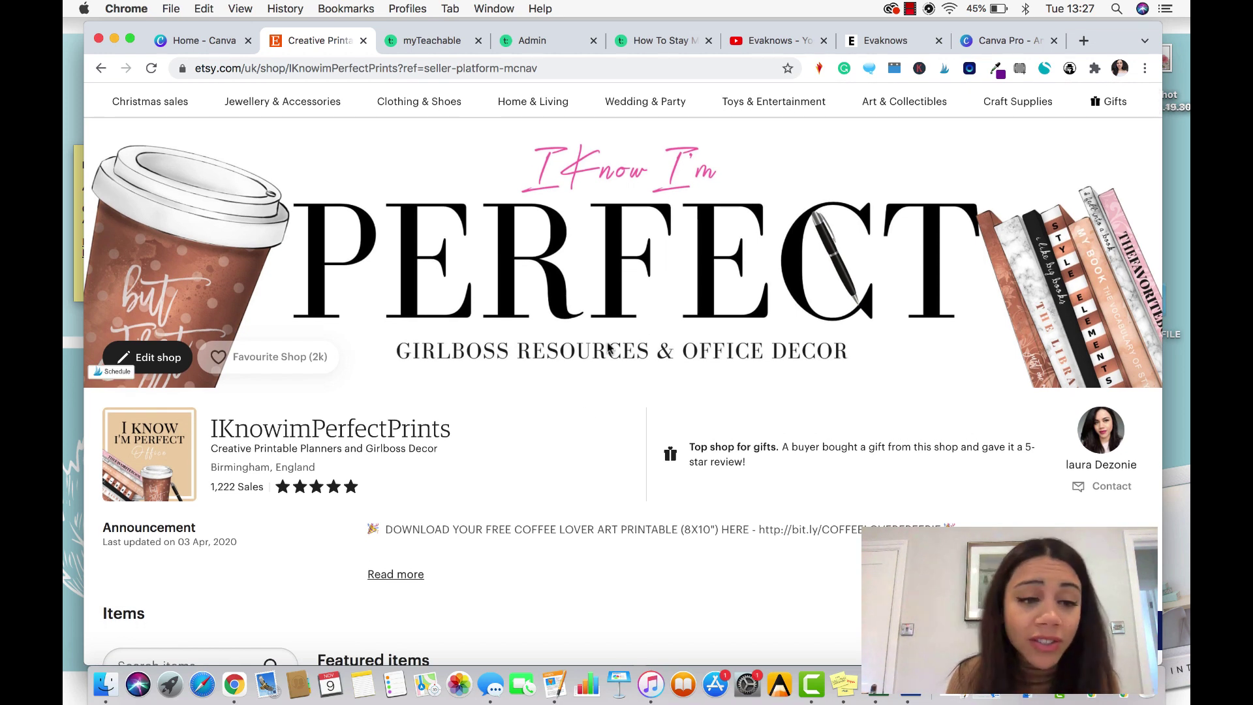
pyautogui.scroll(-3, 583, 425)
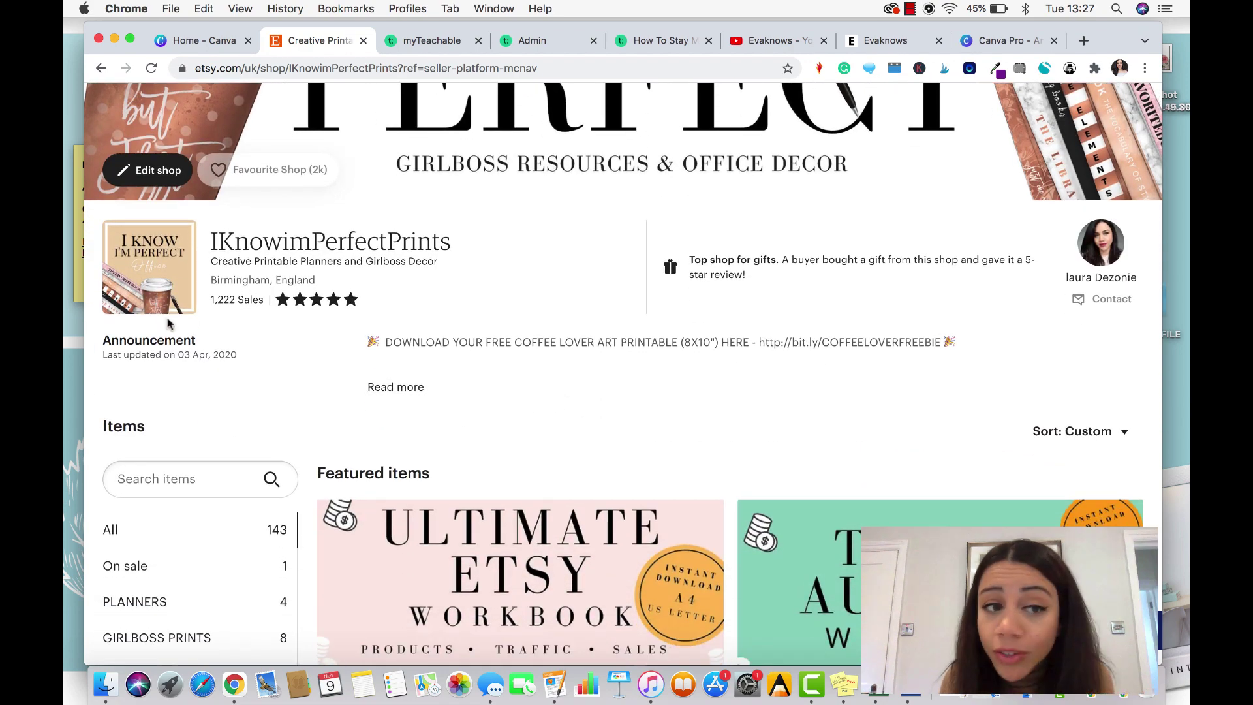
pyautogui.scroll(-15, 209, 387)
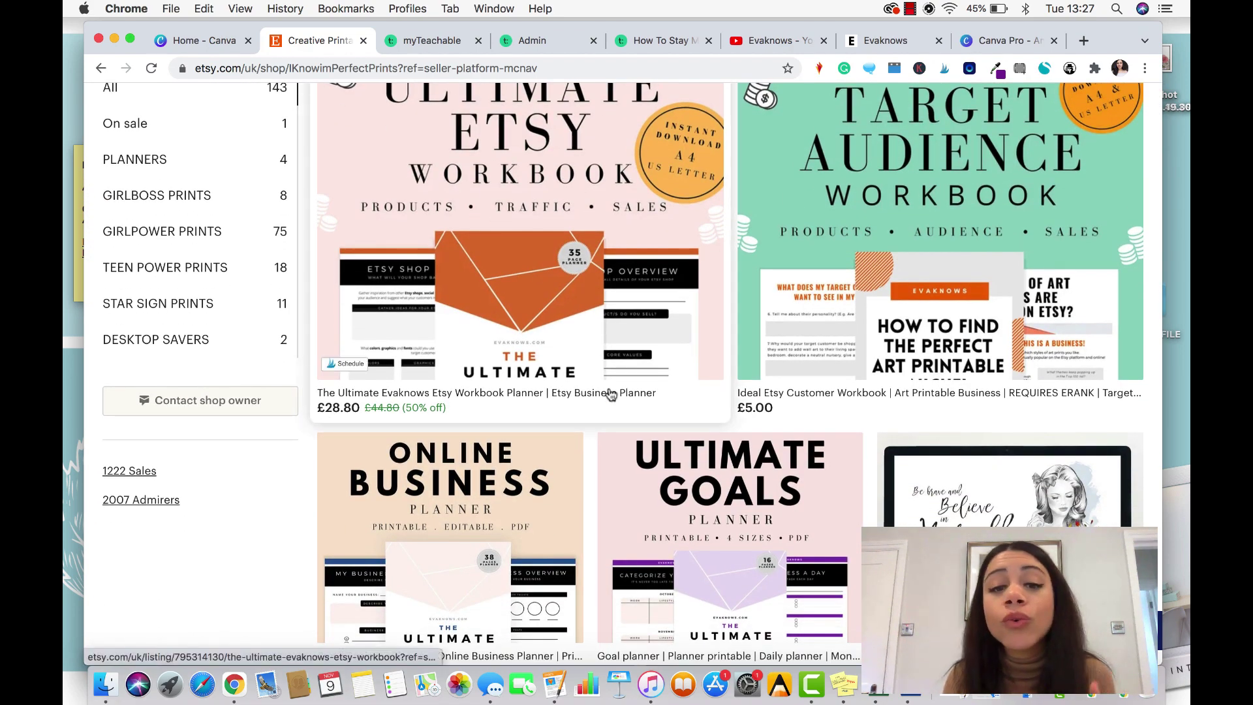
pyautogui.scroll(-20, 577, 425)
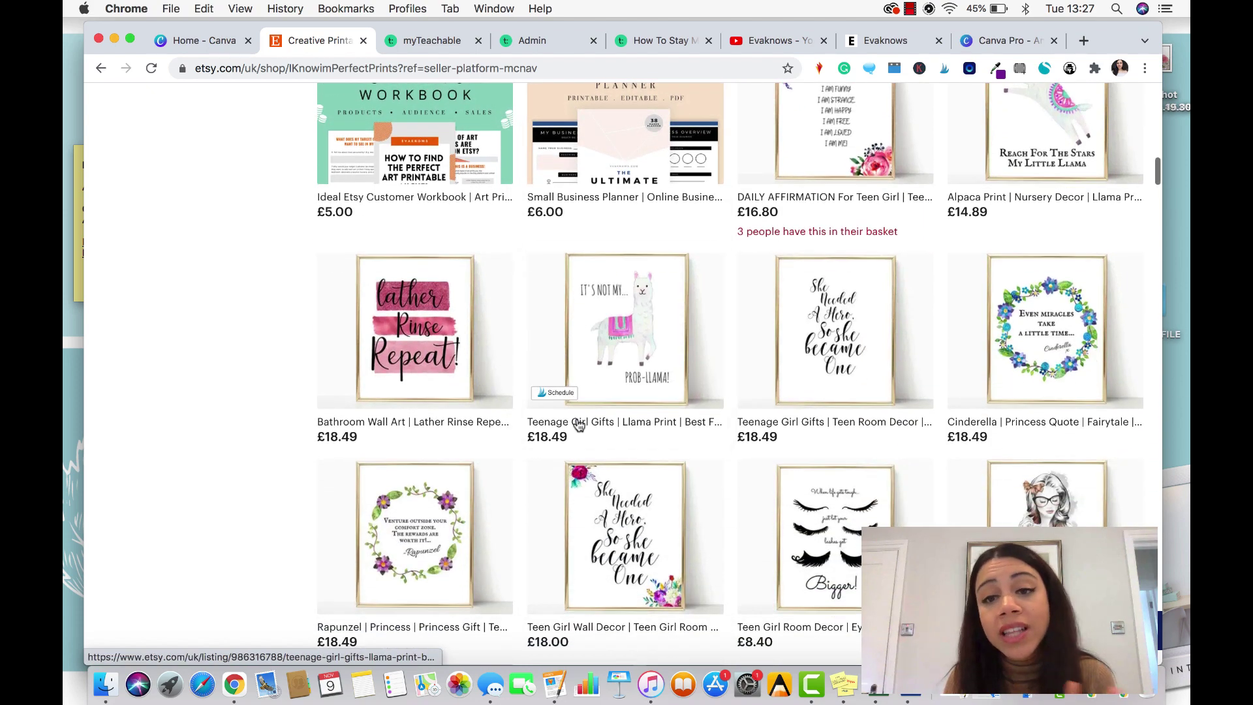
pyautogui.scroll(1, 579, 426)
pyautogui.scroll(-3, 575, 437)
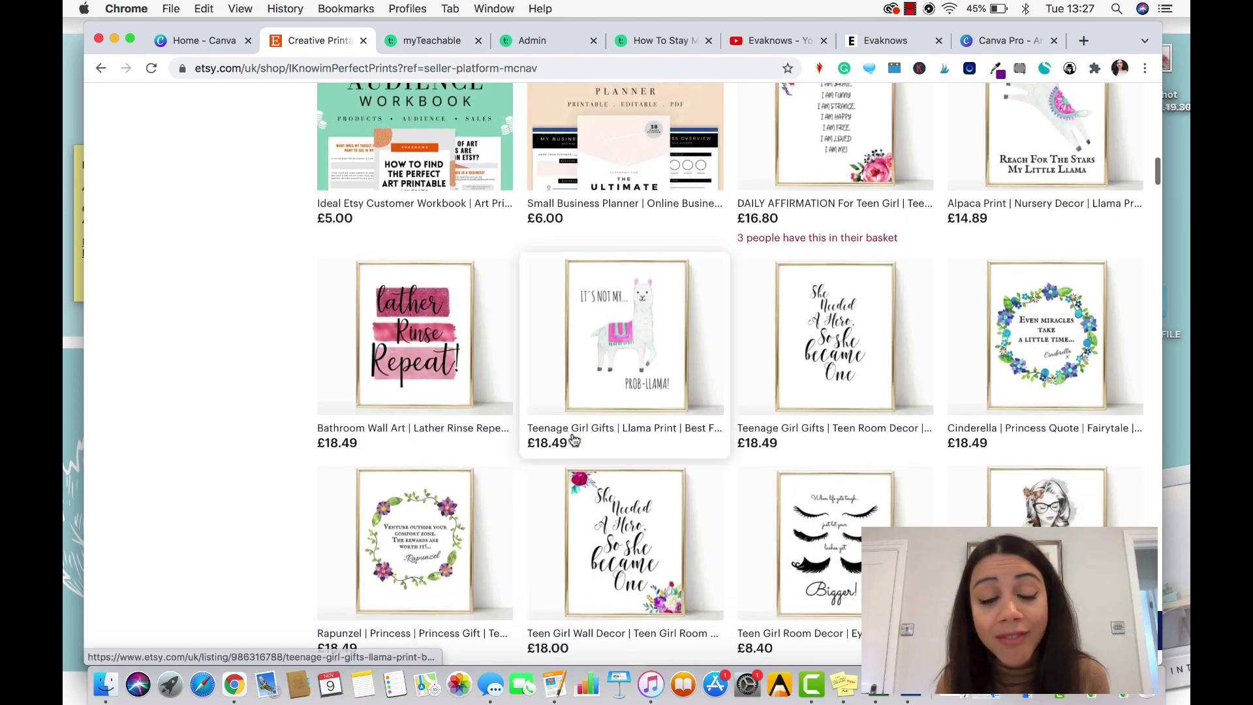
pyautogui.scroll(-3, 643, 365)
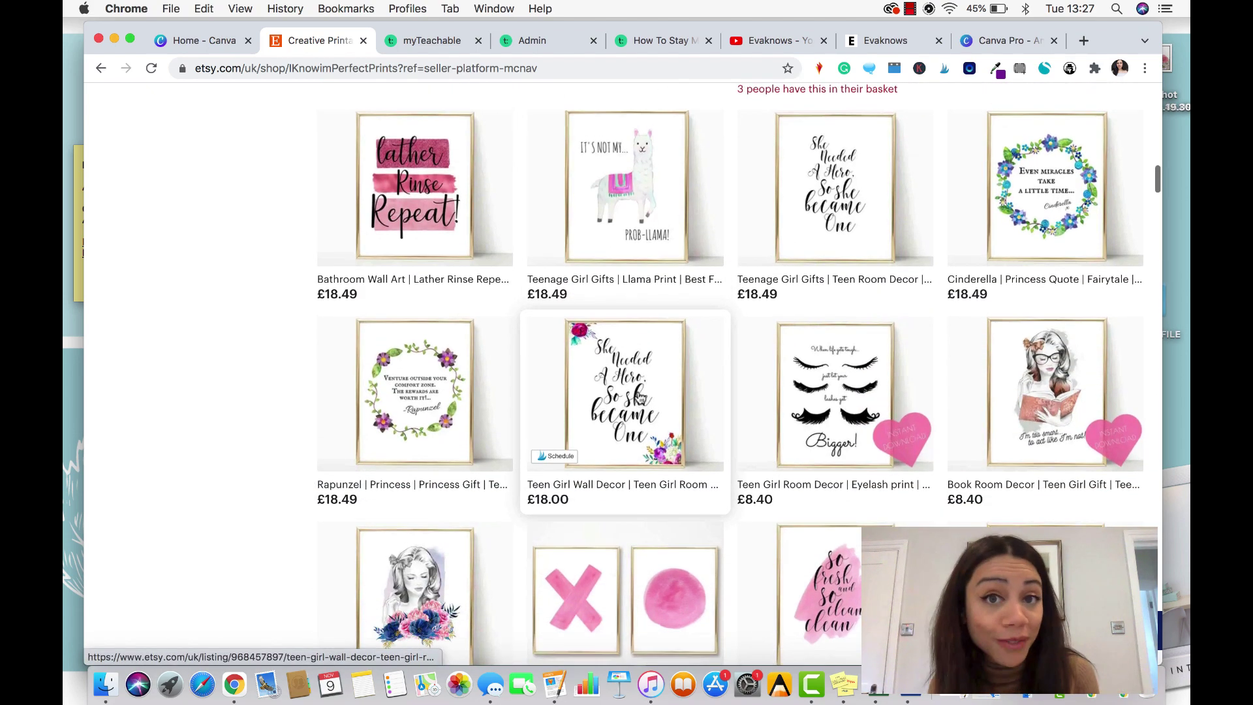
pyautogui.scroll(-20, 639, 397)
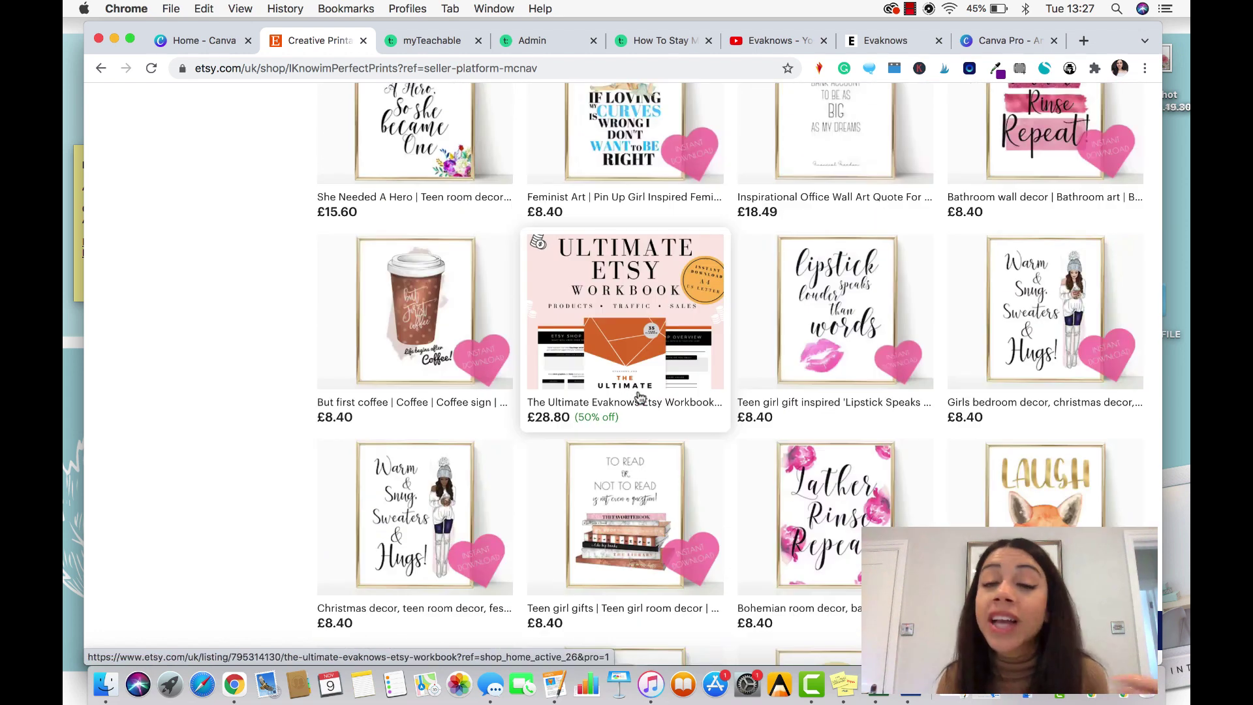
pyautogui.scroll(-2, 629, 431)
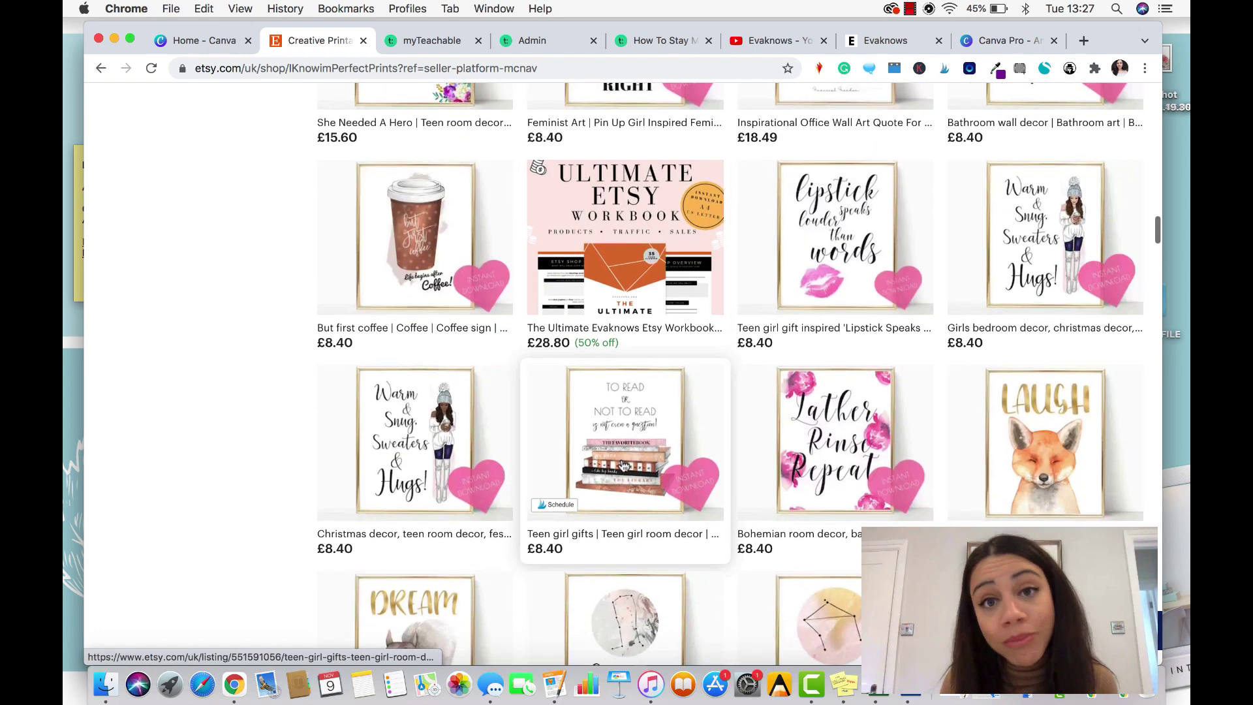
pyautogui.scroll(20, 625, 465)
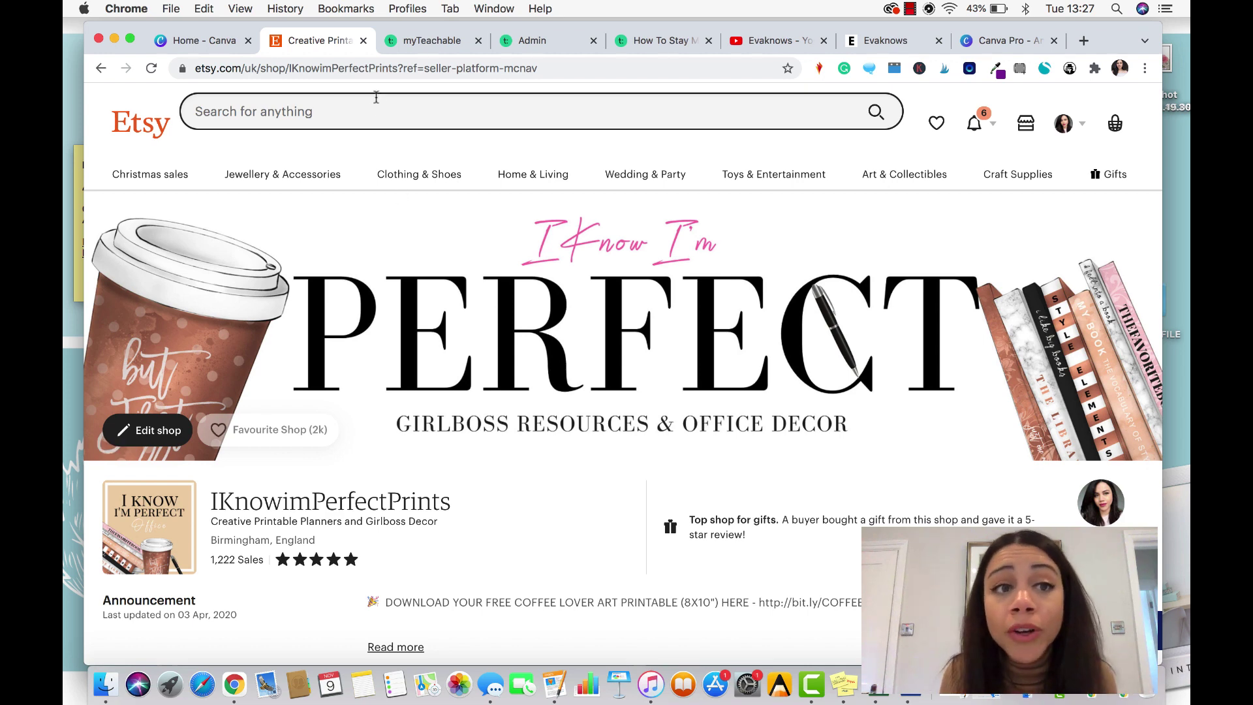
pyautogui.click(215, 45)
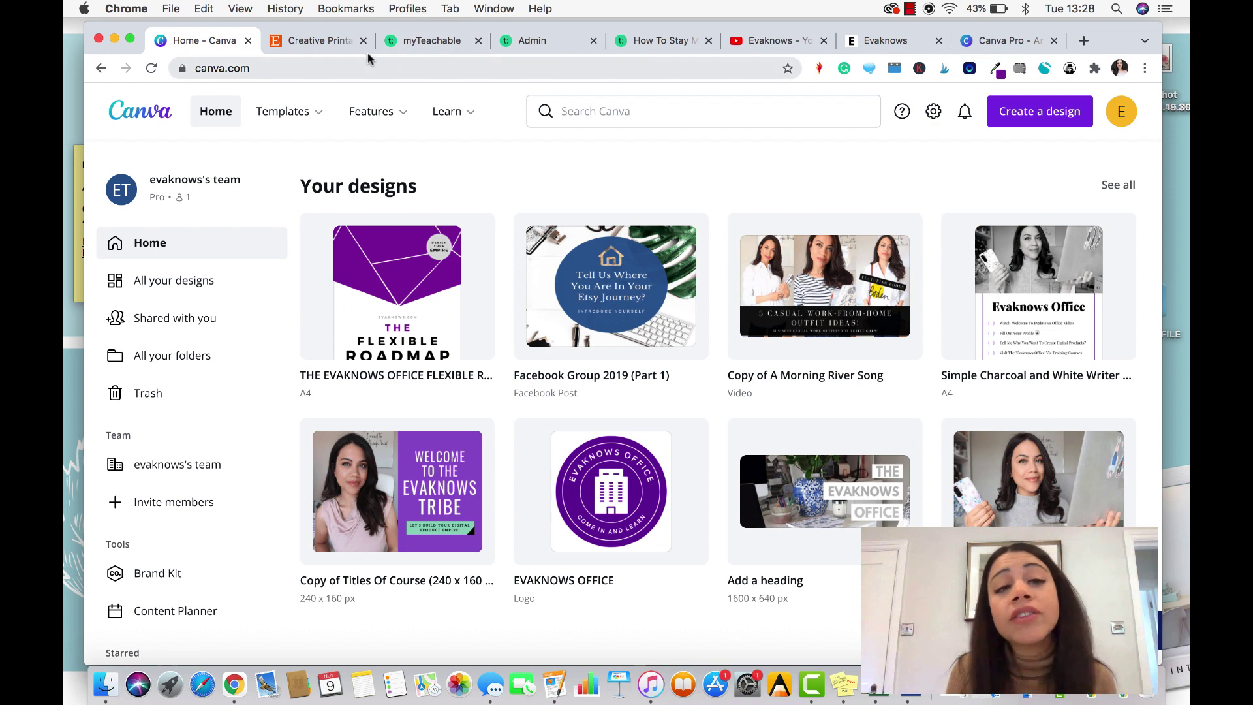
# - Switch to the Teachable lecture "How To Stay Motivated On Your Etsy Journey!" and view its video and content
pyautogui.click(625, 41)
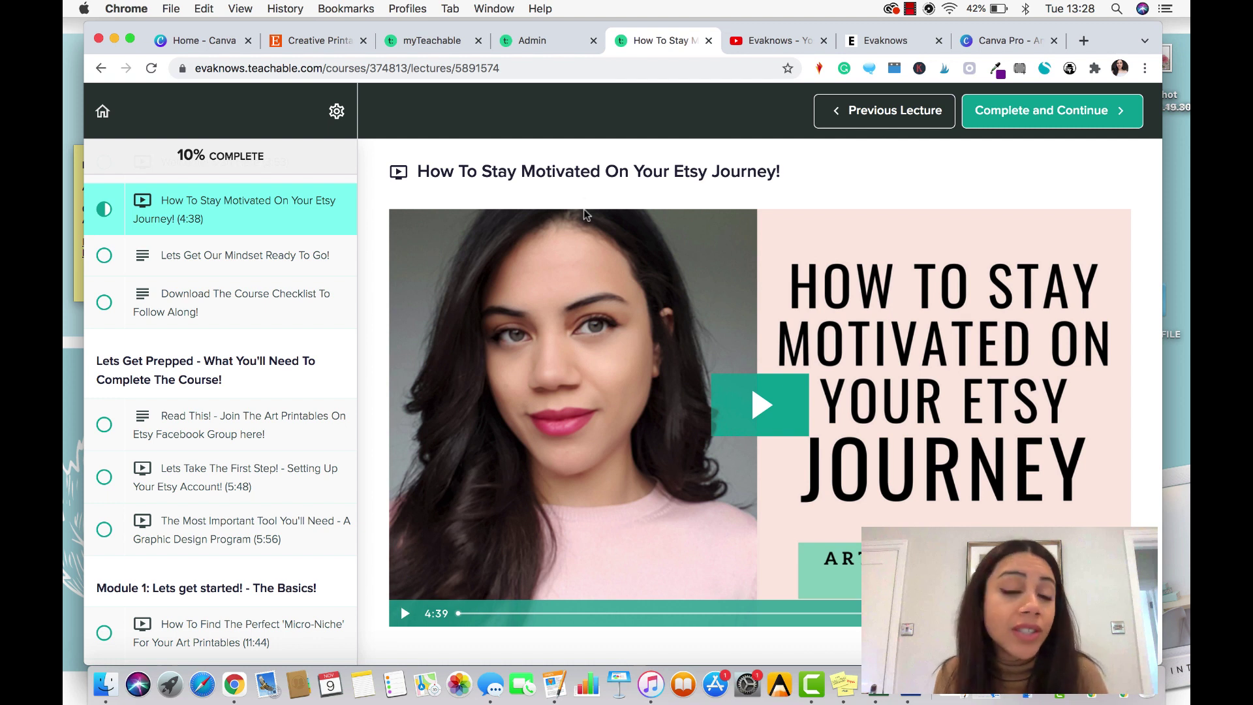
pyautogui.scroll(-1, 582, 209)
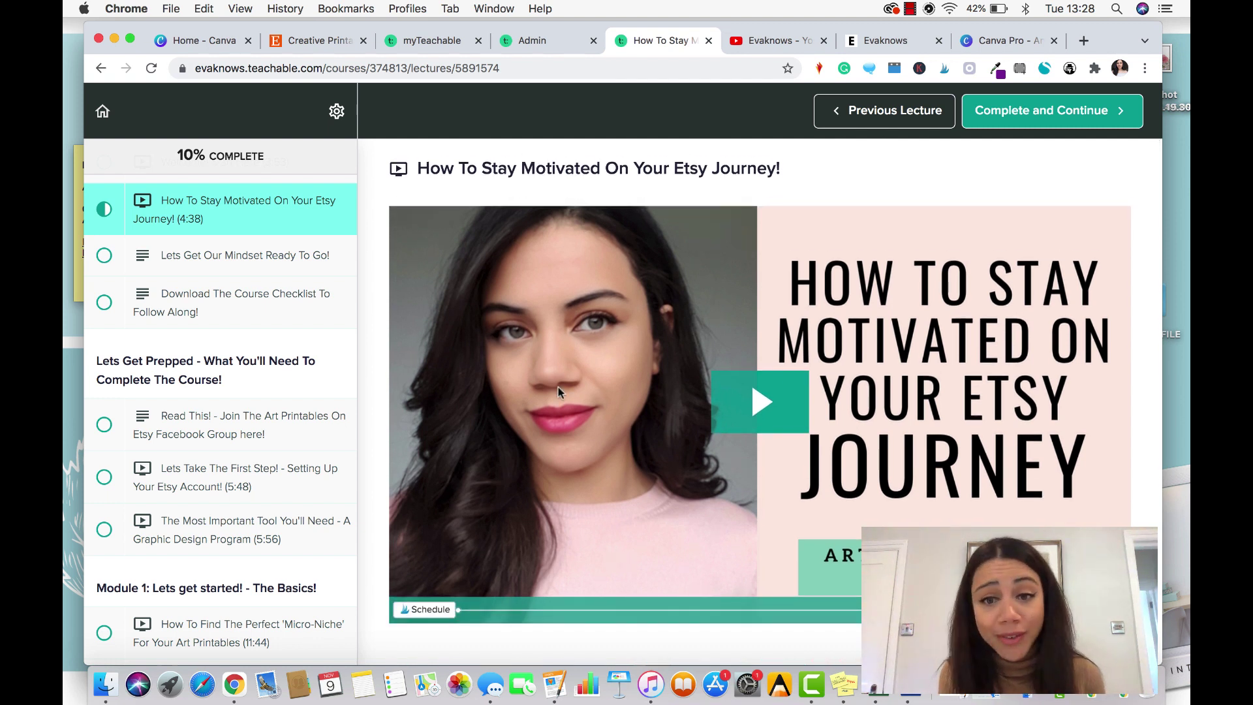
pyautogui.scroll(-2, 558, 386)
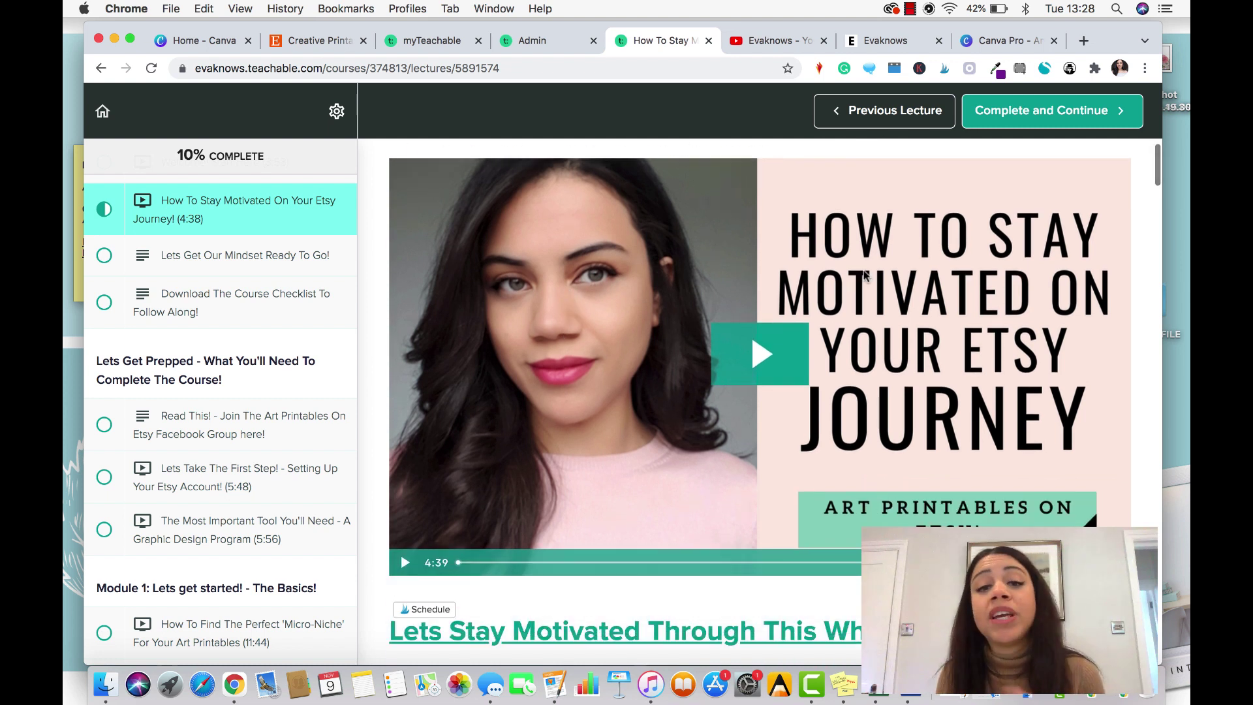